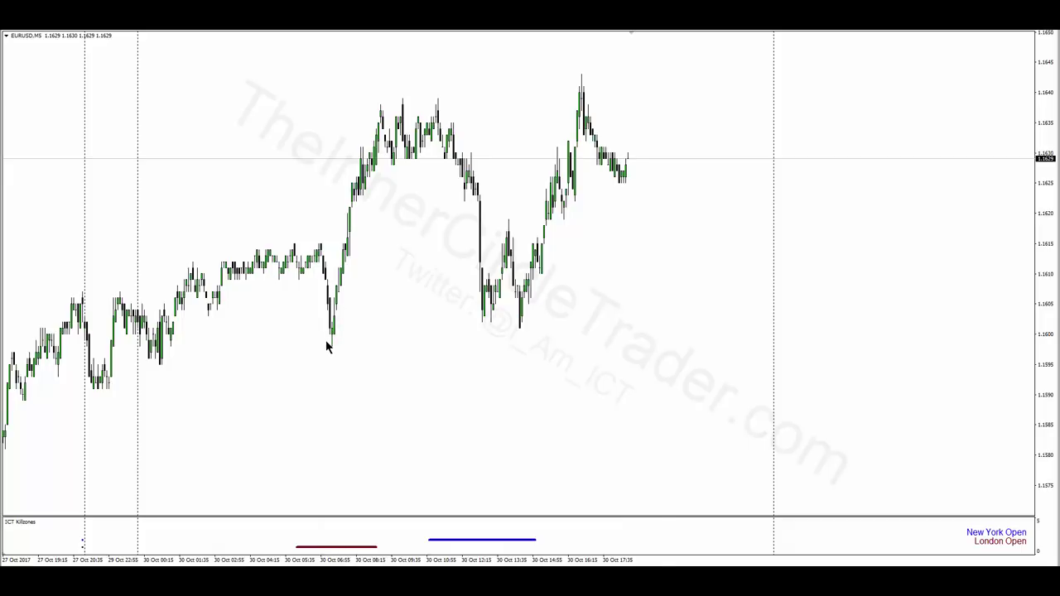
Step: Draw a Fibonacci retracement on the EURUSD M5 chart from the early 30 Oct low at about 1.1595 up to about 1.1615
{"action": "mouse_move", "coordinate": [160, 365]}
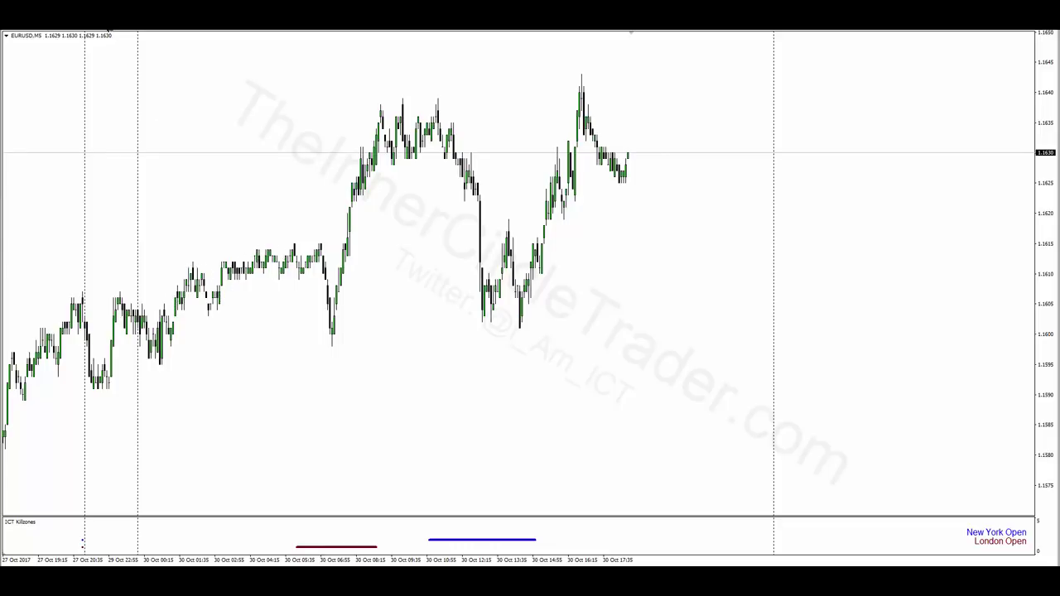
{"action": "left_click", "coordinate": [69, 29]}
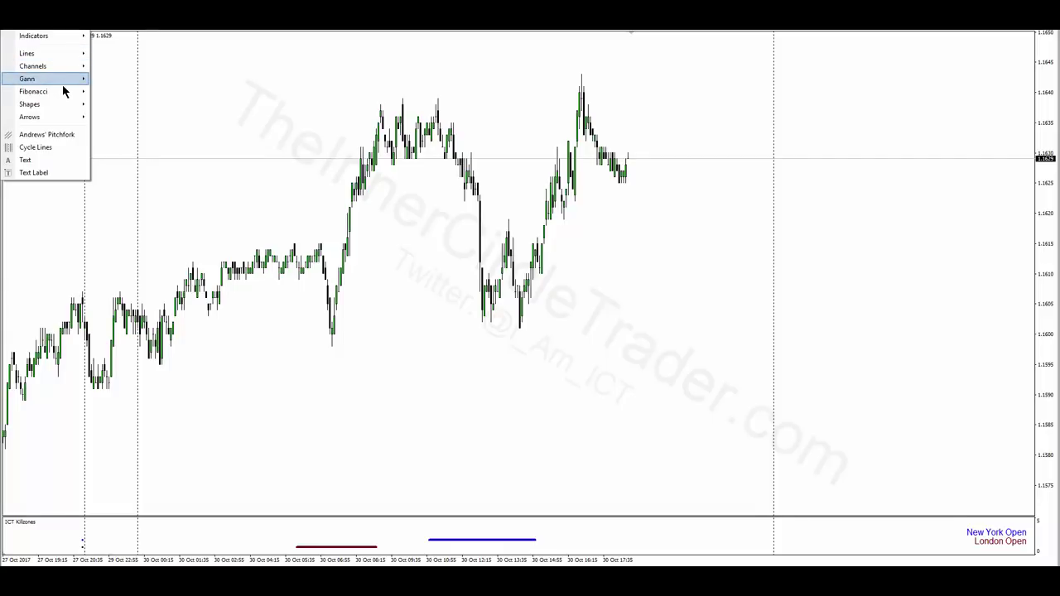
{"action": "mouse_move", "coordinate": [62, 90]}
{"action": "left_click", "coordinate": [100, 91]}
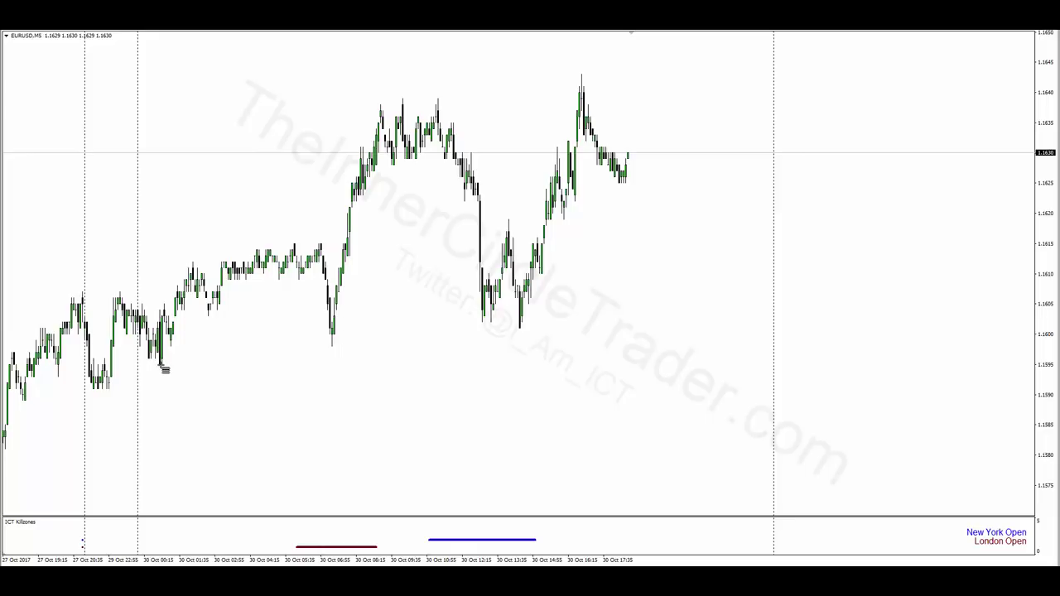
{"action": "left_click_drag", "start_coordinate": [161, 366], "coordinate": [199, 245]}
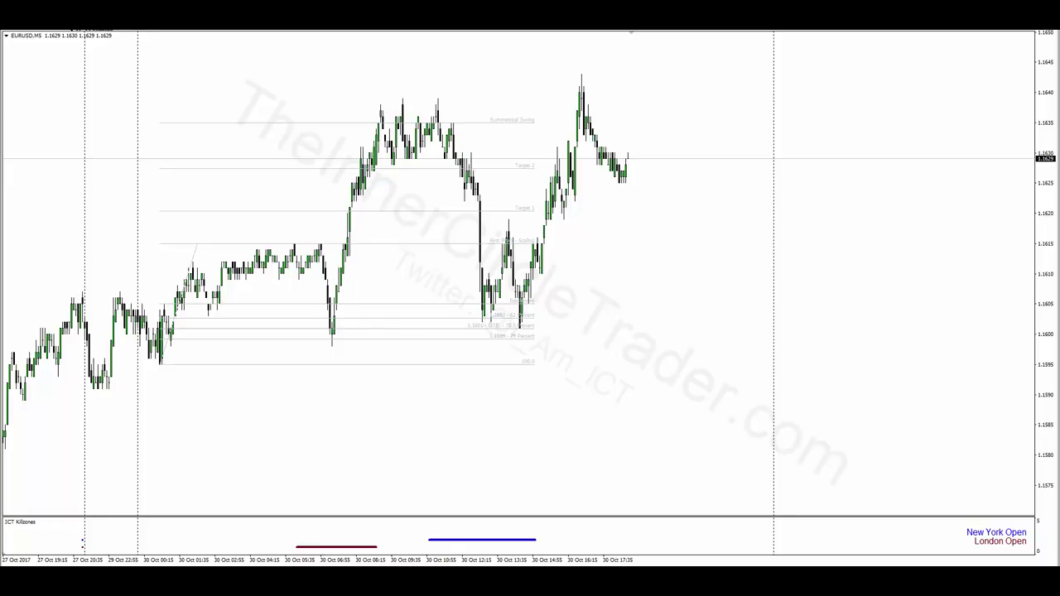
Step: Draw a short horizontal trendline across the equal highs at about 1.1639 on the EURUSD chart
{"action": "left_click", "coordinate": [25, 24]}
{"action": "mouse_move", "coordinate": [79, 53]}
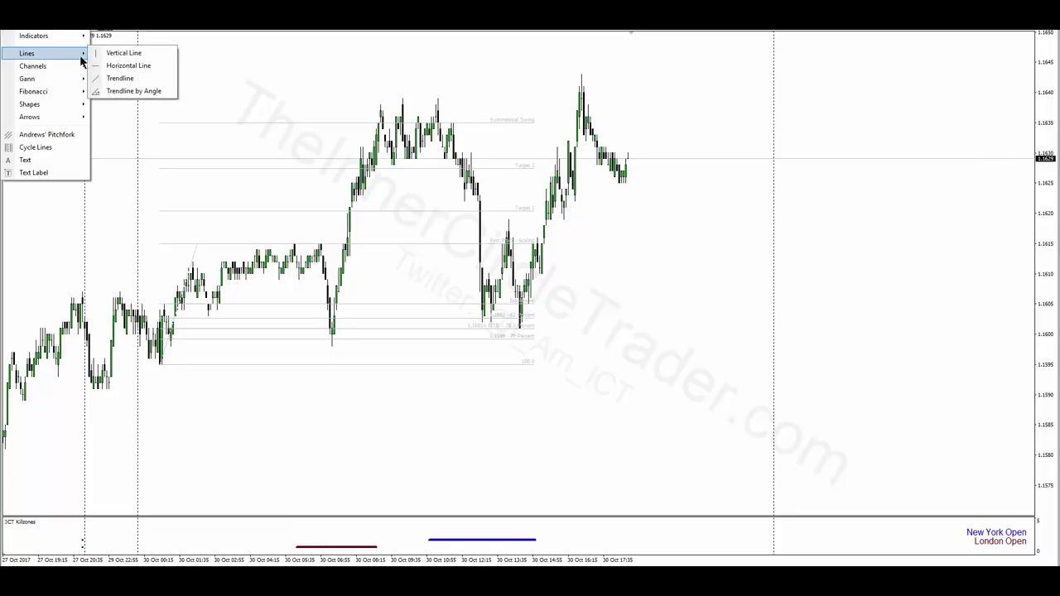
{"action": "left_click", "coordinate": [107, 78]}
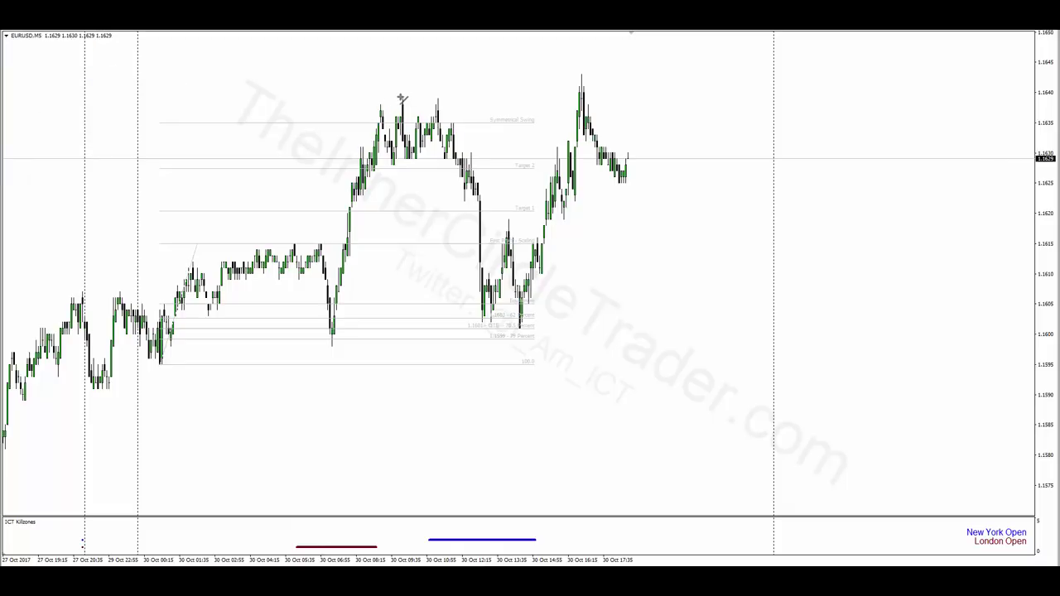
{"action": "left_click_drag", "start_coordinate": [369, 97], "coordinate": [446, 97]}
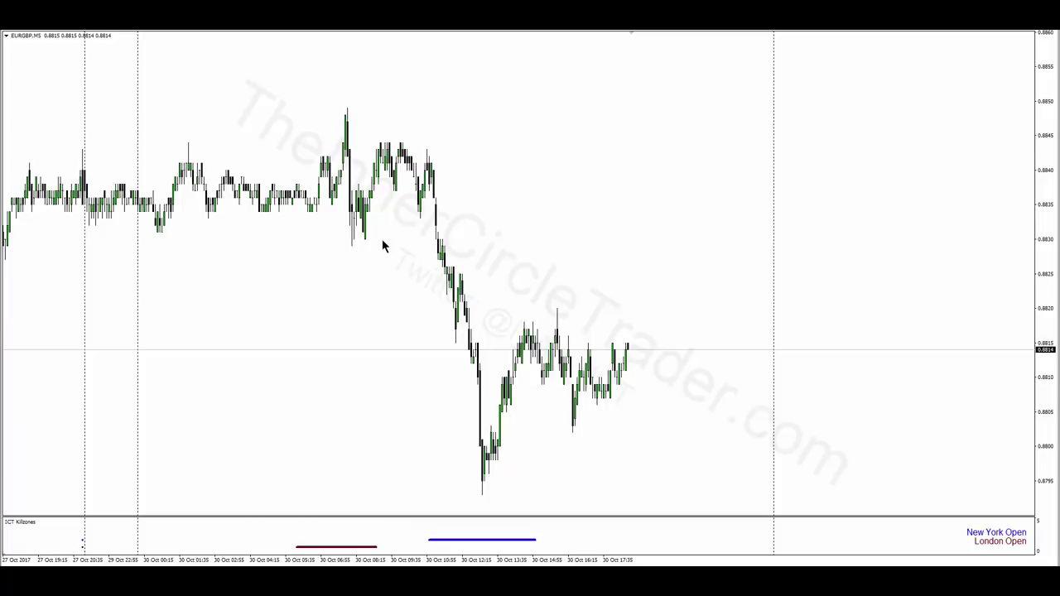
Step: Draw a Fibonacci retracement on the EURGBP M5 chart from the London session high at about 0.8848 down to about 0.8830
{"action": "left_click", "coordinate": [69, 30]}
{"action": "mouse_move", "coordinate": [66, 88]}
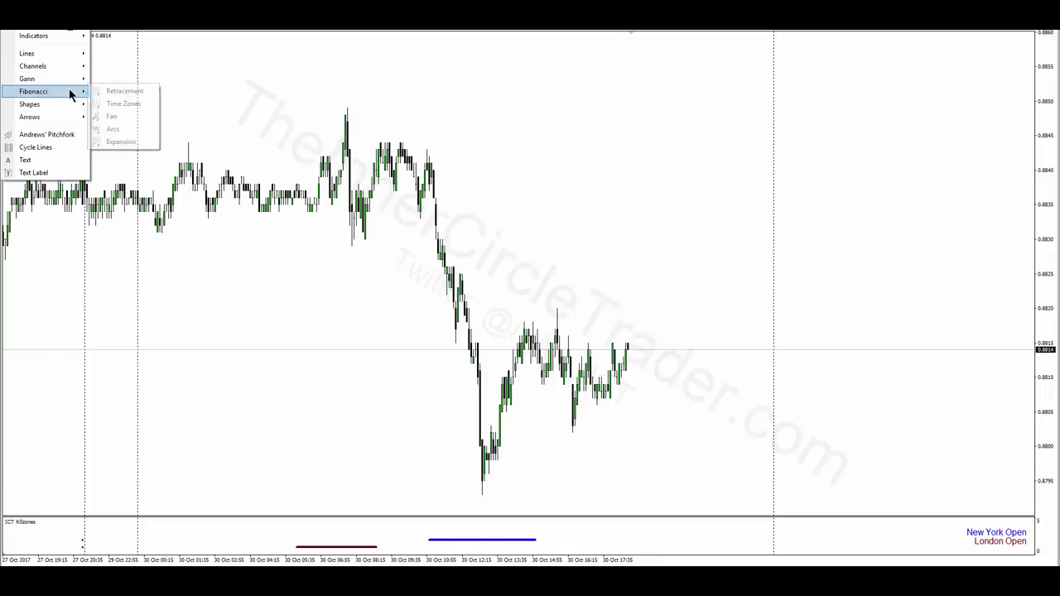
{"action": "left_click", "coordinate": [104, 94]}
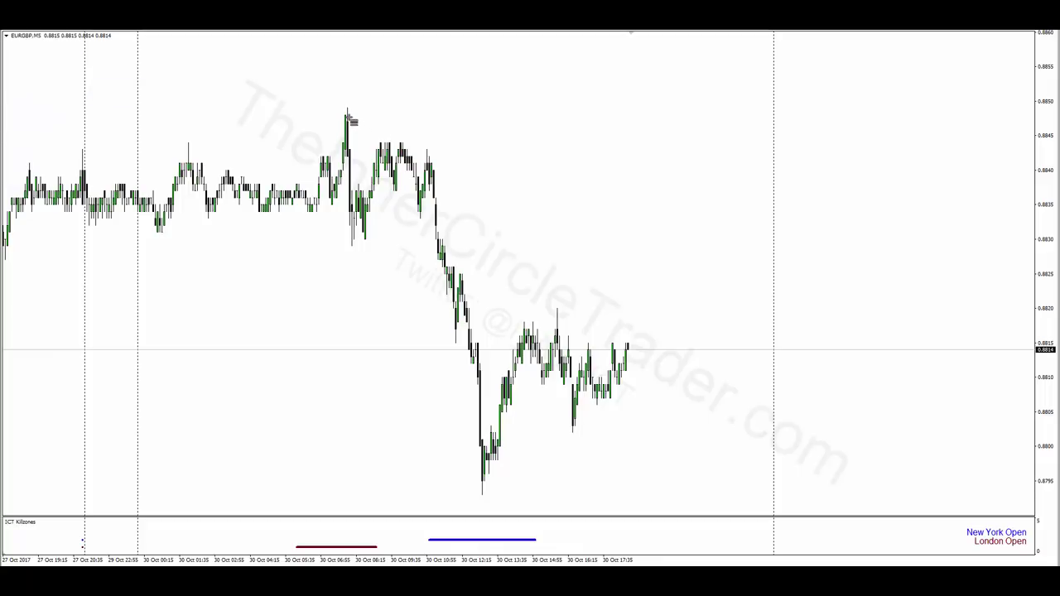
{"action": "left_click_drag", "start_coordinate": [346, 113], "coordinate": [368, 242]}
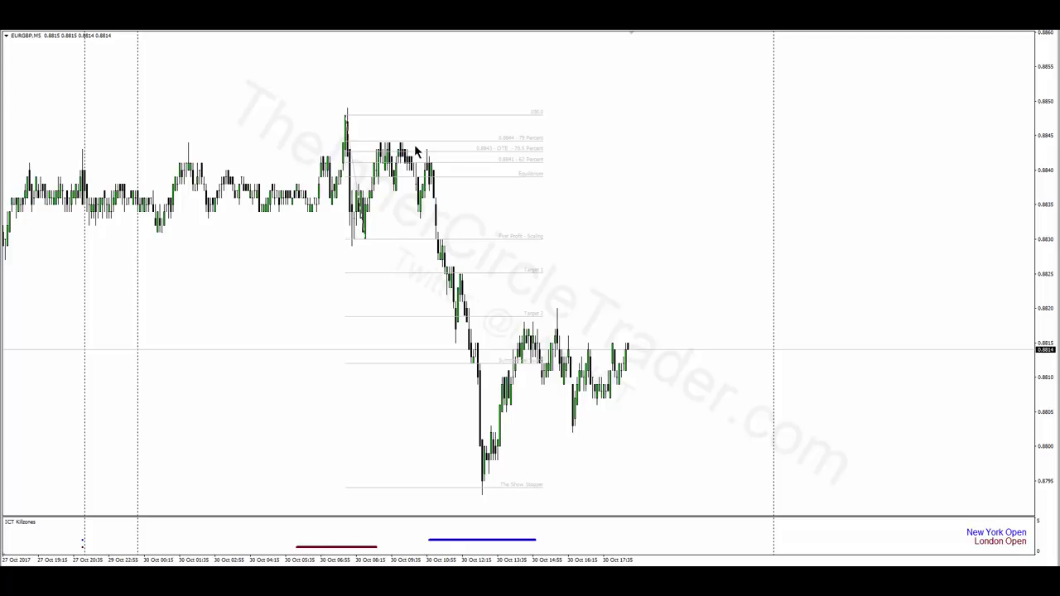
{"action": "mouse_move", "coordinate": [481, 454]}
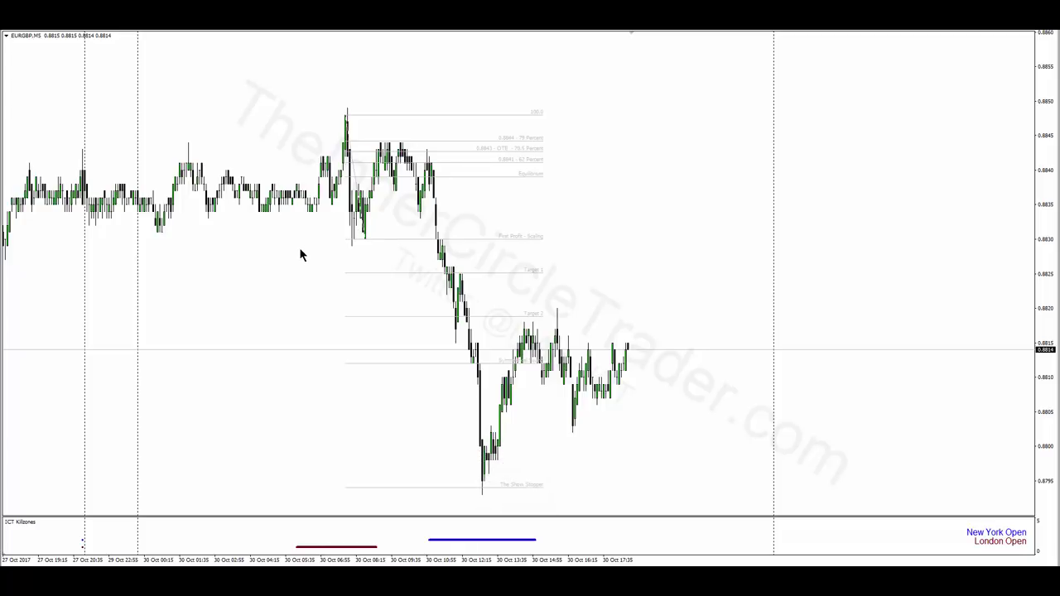
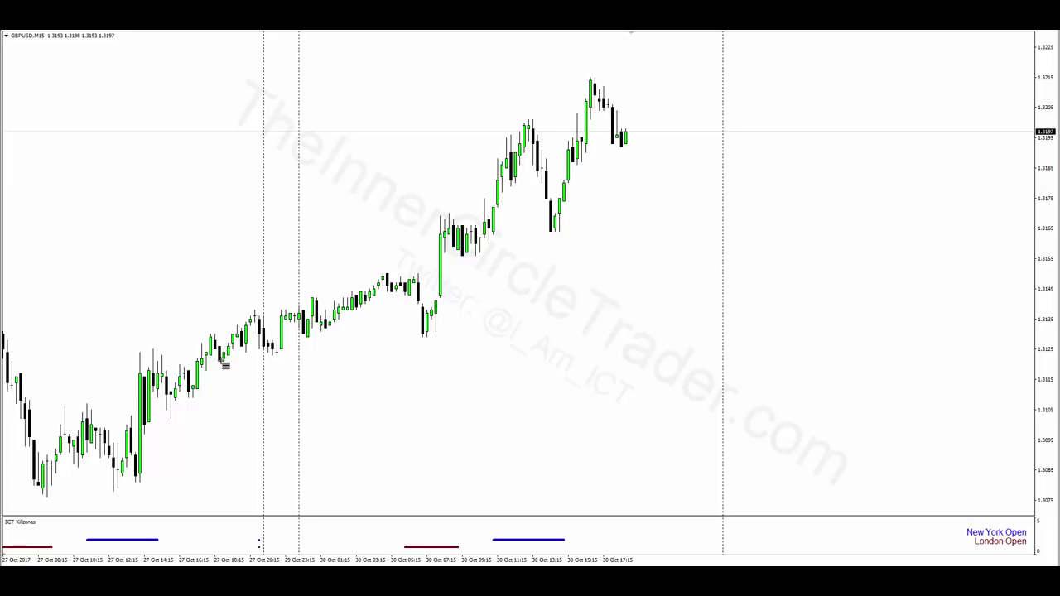
Step: Draw a Fibonacci retracement on the GBPUSD M15 chart from the 27 Oct evening low at about 1.3121 up to about 1.3150
{"action": "mouse_move", "coordinate": [225, 366]}
{"action": "left_click_drag", "start_coordinate": [221, 362], "coordinate": [348, 276]}
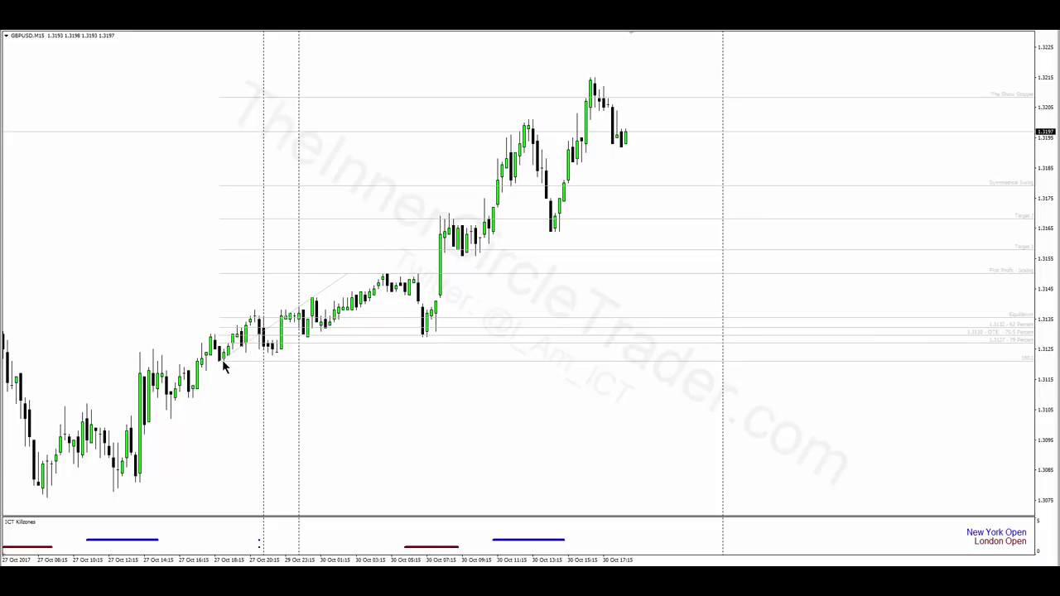
Step: Re-anchor the GBPUSD retracement to span the 30 Oct swing from the low at about 1.3156 to the high at about 1.3199
{"action": "left_click_drag", "start_coordinate": [222, 370], "coordinate": [446, 307]}
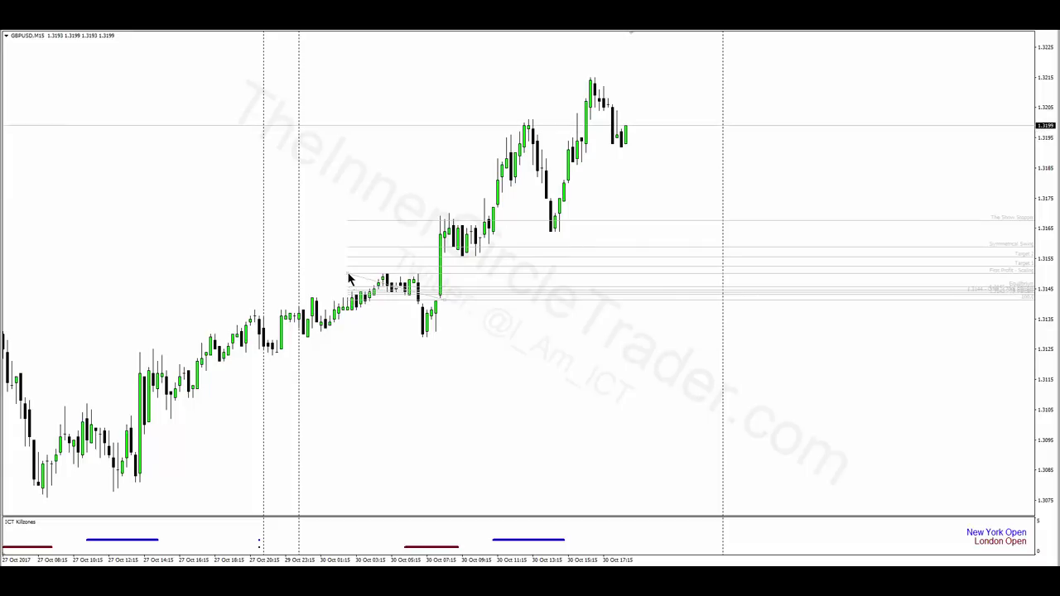
{"action": "left_click_drag", "start_coordinate": [351, 279], "coordinate": [530, 133]}
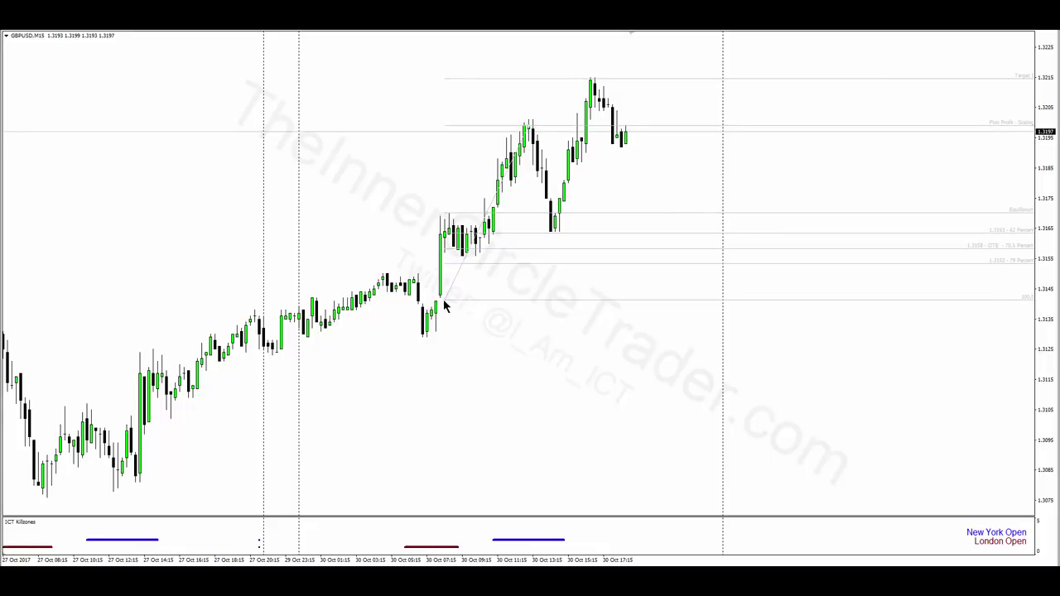
{"action": "left_click_drag", "start_coordinate": [447, 303], "coordinate": [463, 262]}
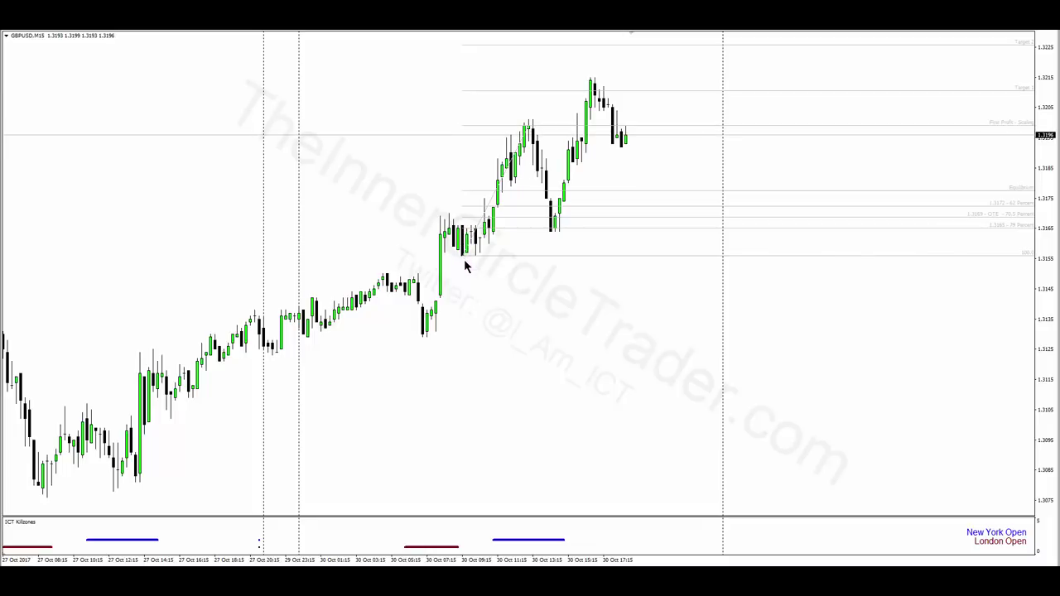
{"action": "key", "text": "plus"}
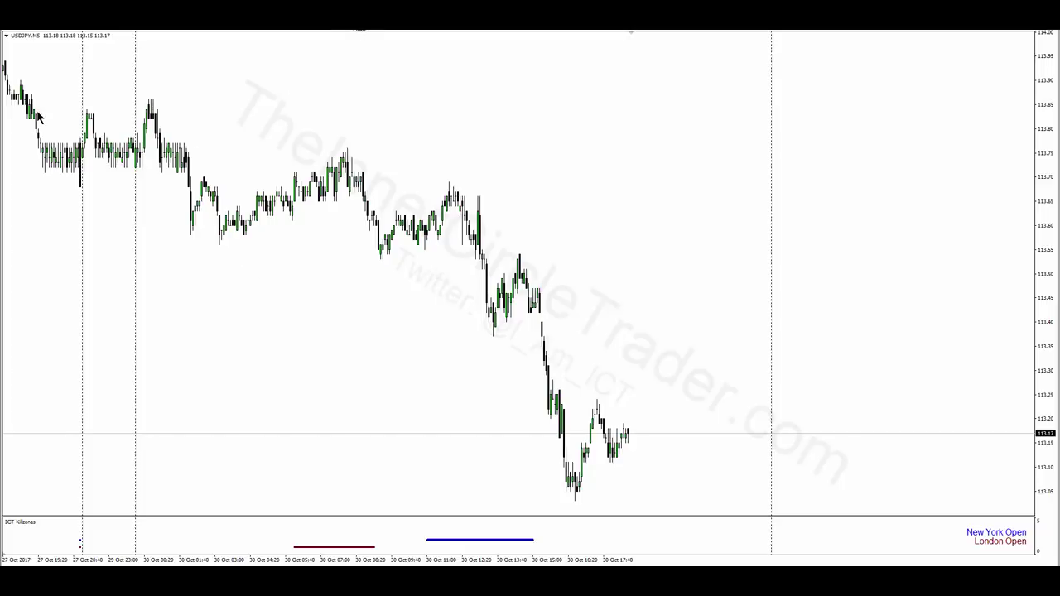
Step: Draw a Fibonacci retracement on the USDJPY M5 chart from the early 30 Oct high at about 113.85 down to about 113.58
{"action": "left_click", "coordinate": [66, 25]}
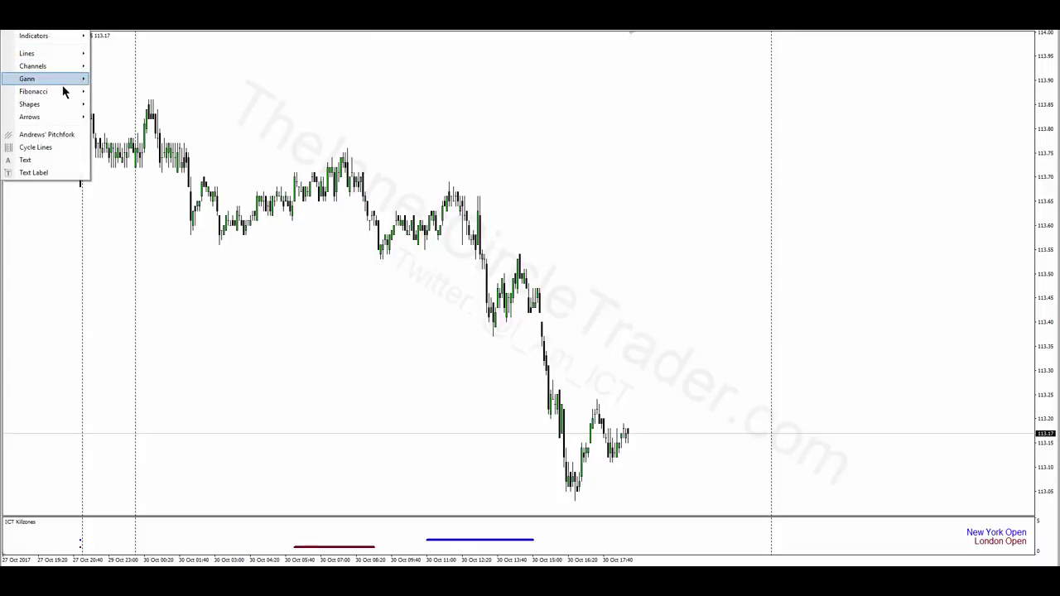
{"action": "left_click", "coordinate": [107, 95]}
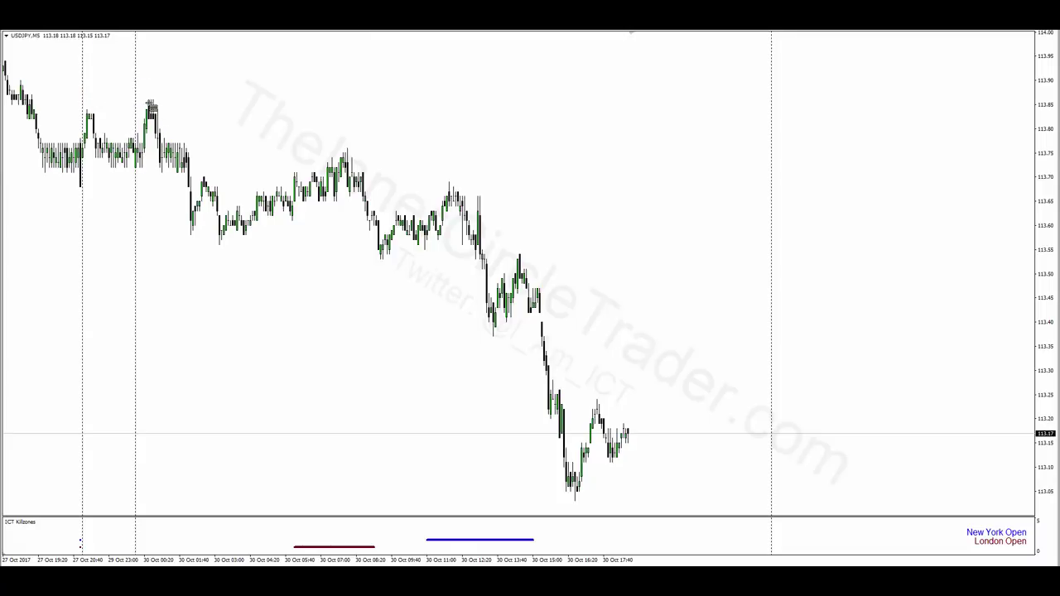
{"action": "mouse_move", "coordinate": [151, 106]}
{"action": "left_mouse_down"}
{"action": "mouse_move", "coordinate": [192, 236]}
{"action": "mouse_move", "coordinate": [220, 238]}
{"action": "left_mouse_up"}
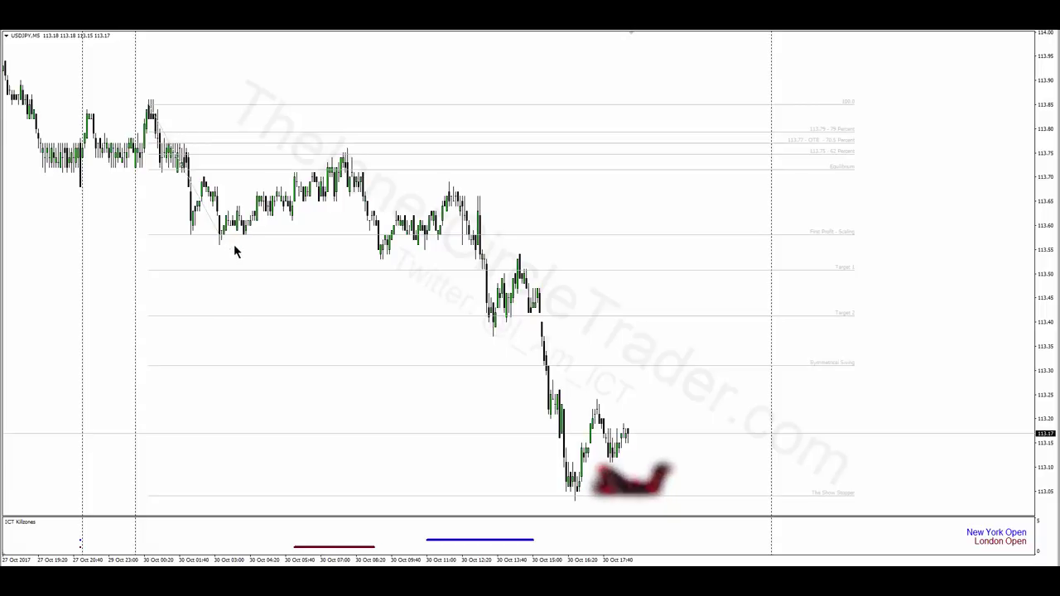
Step: Align the second vertical line with the London Open window's end at 09:00, and remove both vertical lines from the USDJPY chart
{"action": "double_click", "coordinate": [390, 477]}
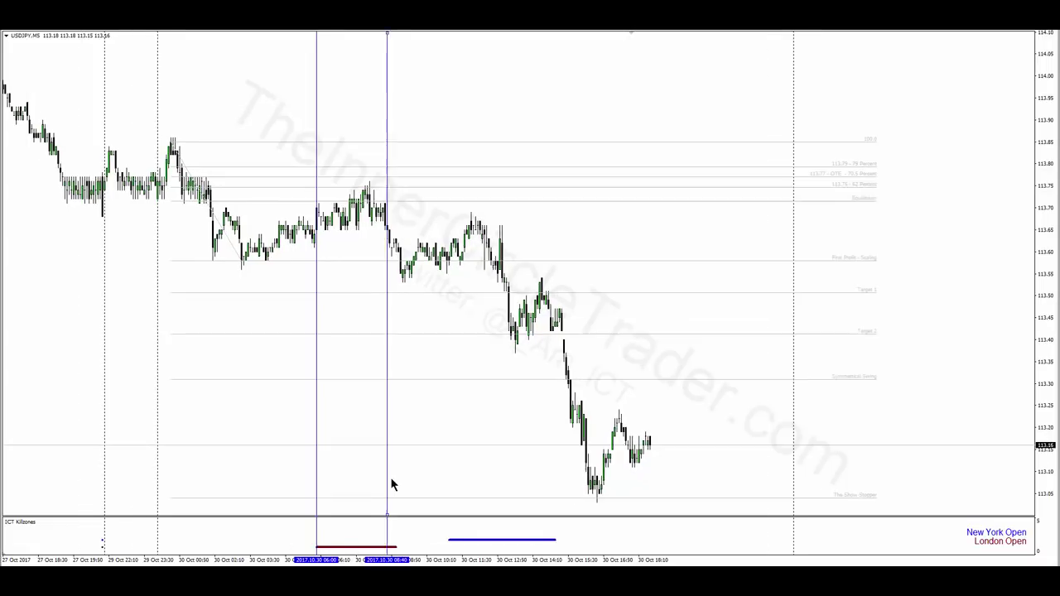
{"action": "left_click_drag", "start_coordinate": [390, 477], "coordinate": [397, 485]}
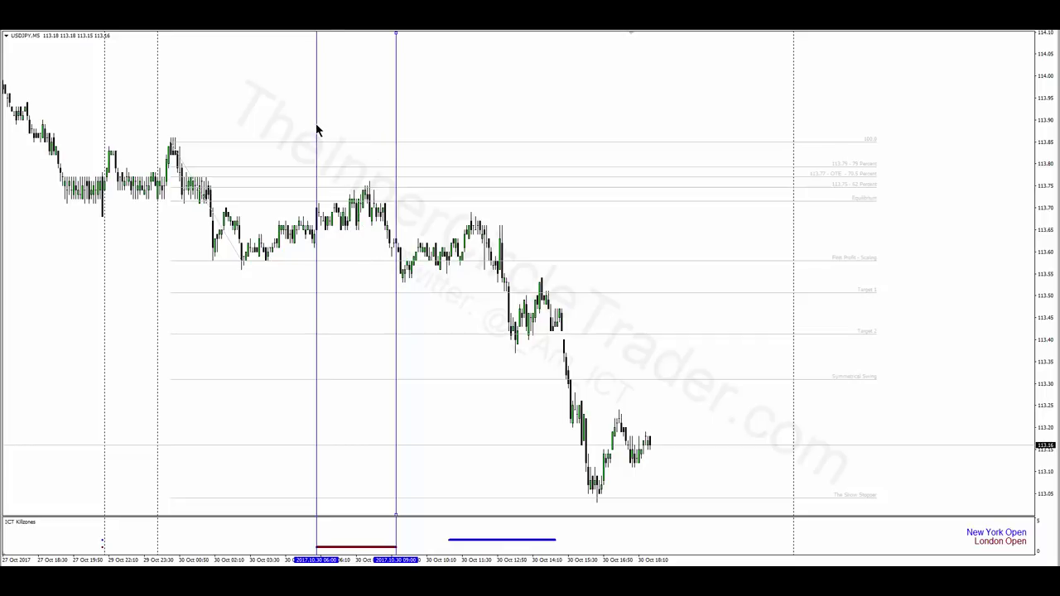
{"action": "key", "text": "Delete"}
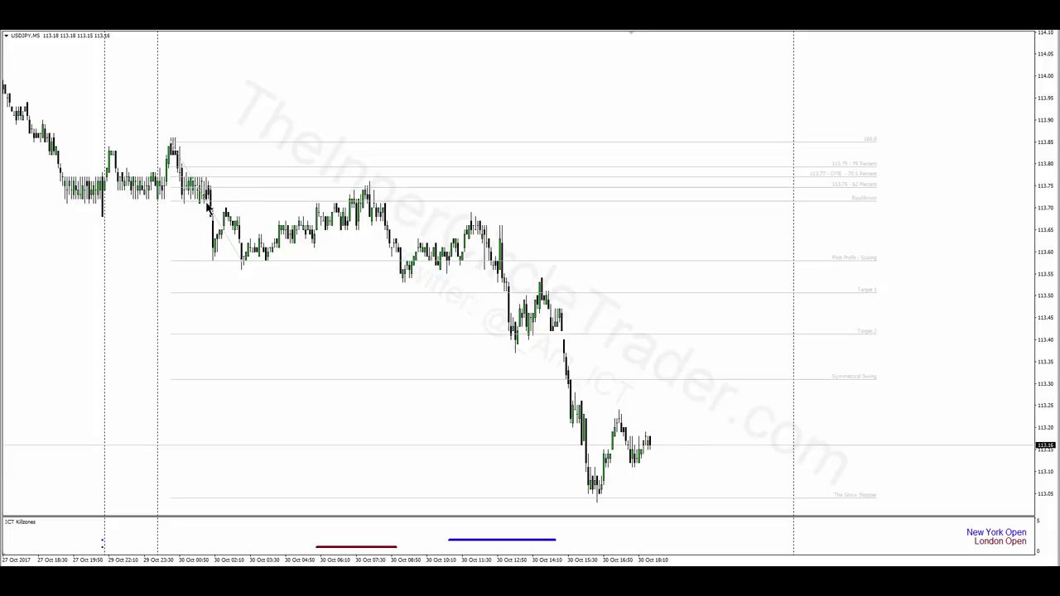
Step: Re-anchor the USDJPY retracement from the London session high at about 113.74 to the low at about 113.54
{"action": "left_click_drag", "start_coordinate": [207, 211], "coordinate": [399, 251]}
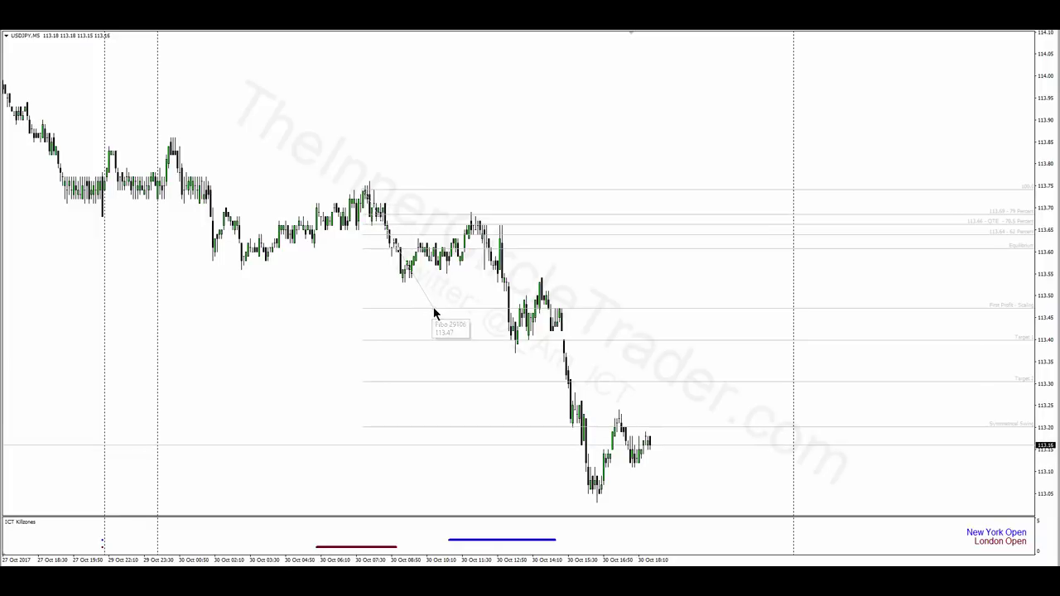
{"action": "left_click_drag", "start_coordinate": [433, 309], "coordinate": [410, 279]}
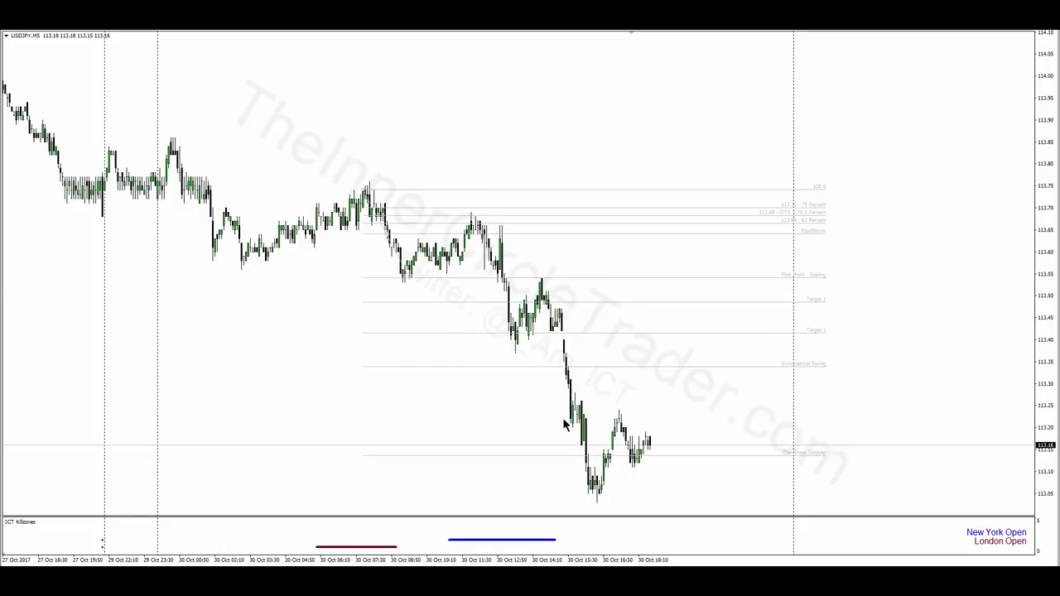
Step: Move the USDJPY retracement to the New York session drop, starting at about 113.63 and ending near the following swing low
{"action": "mouse_move", "coordinate": [599, 492]}
{"action": "left_click_drag", "start_coordinate": [389, 241], "coordinate": [523, 288]}
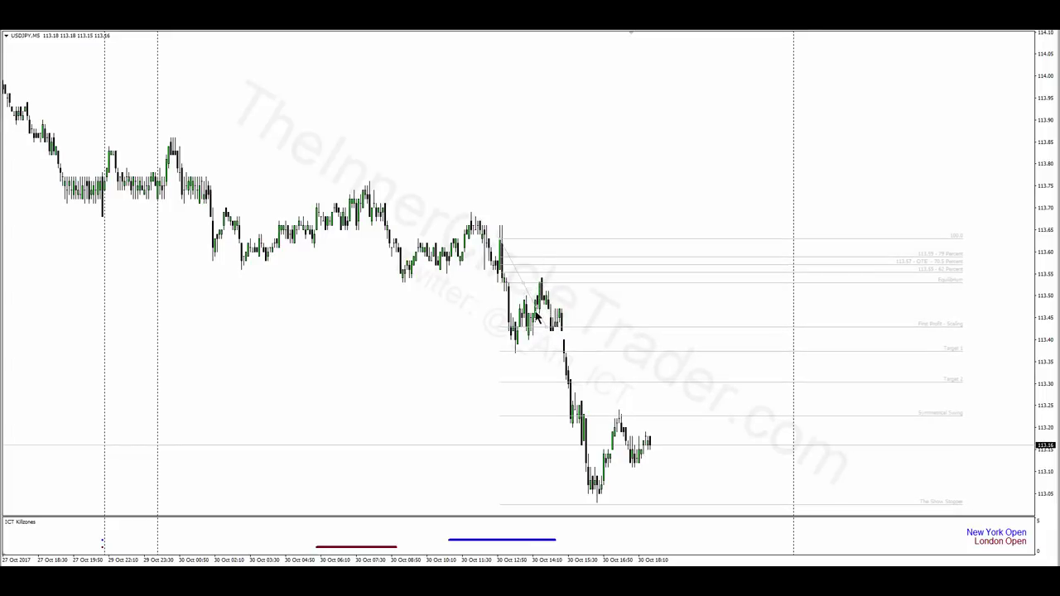
{"action": "left_click_drag", "start_coordinate": [551, 334], "coordinate": [521, 344]}
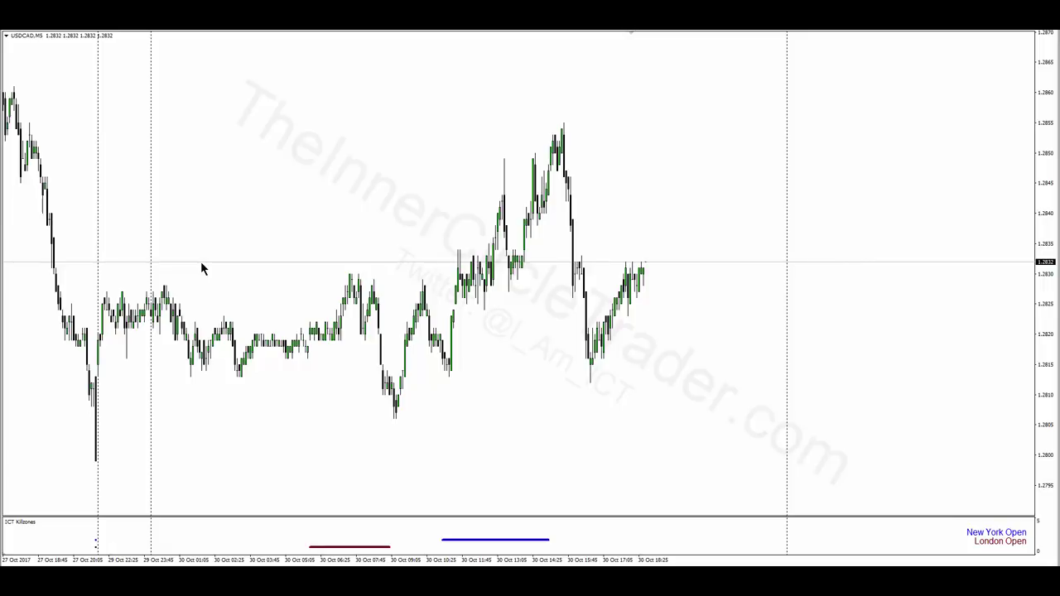
Step: Draw a Fibonacci retracement on the USDCAD M5 chart from the 27 Oct low at about 1.2799 up to about 1.2828
{"action": "key", "text": "alt+i"}
{"action": "mouse_move", "coordinate": [79, 91]}
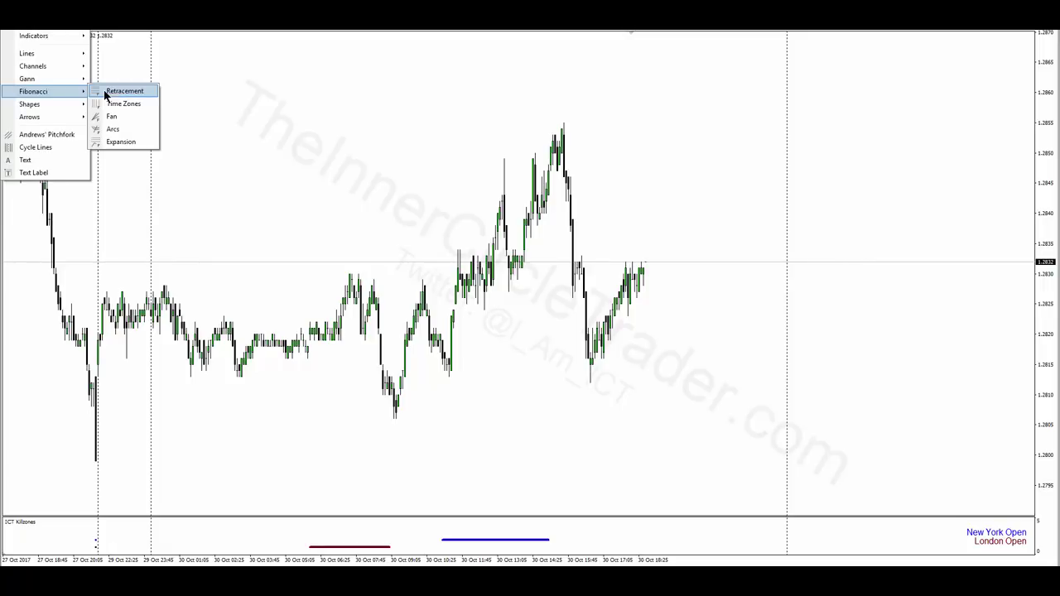
{"action": "left_click", "coordinate": [105, 93]}
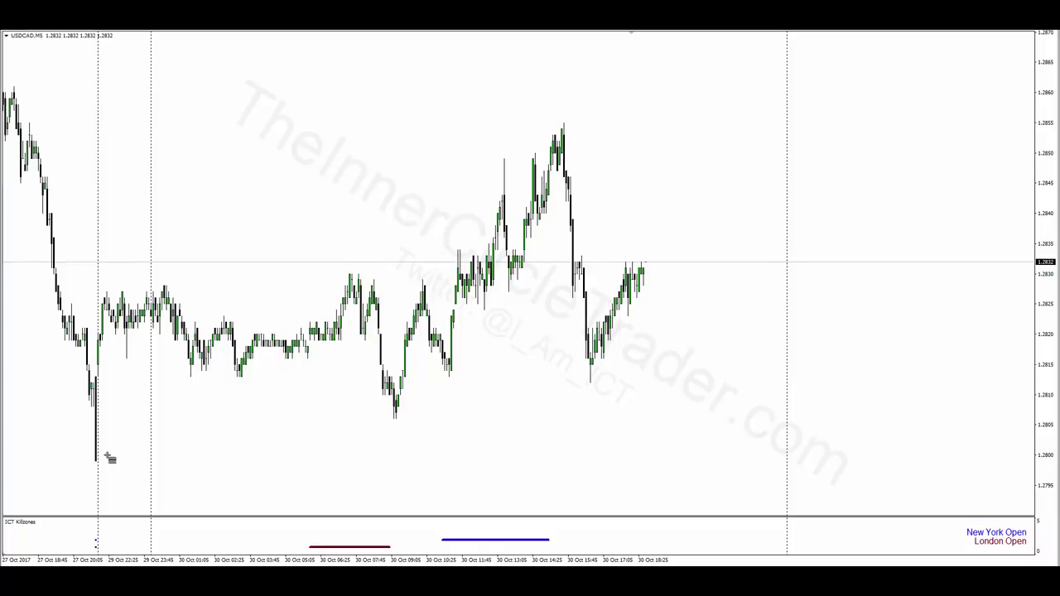
{"action": "mouse_move", "coordinate": [98, 466]}
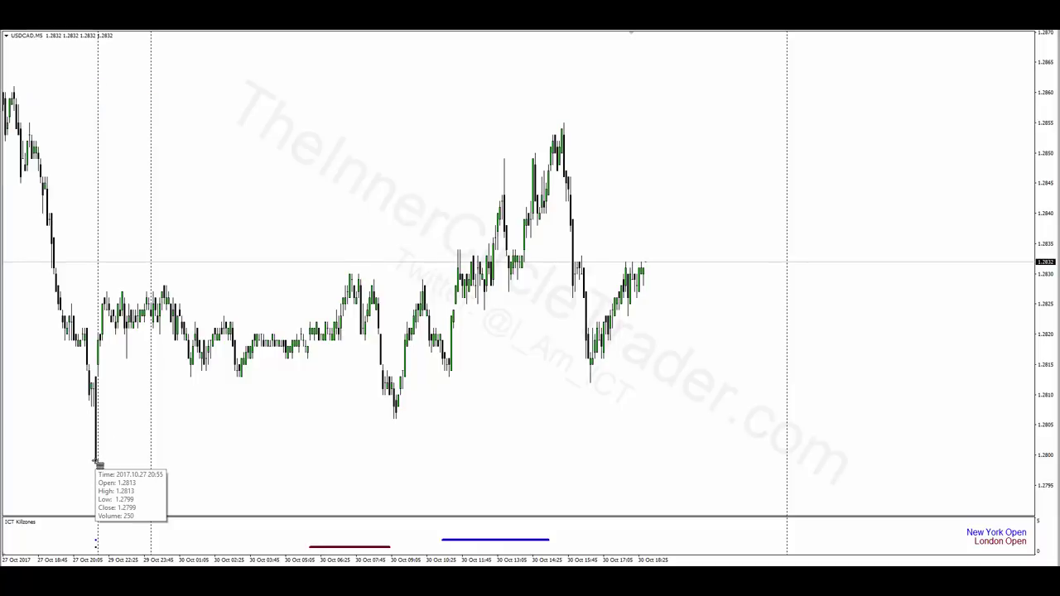
{"action": "left_click_drag", "start_coordinate": [98, 466], "coordinate": [161, 288]}
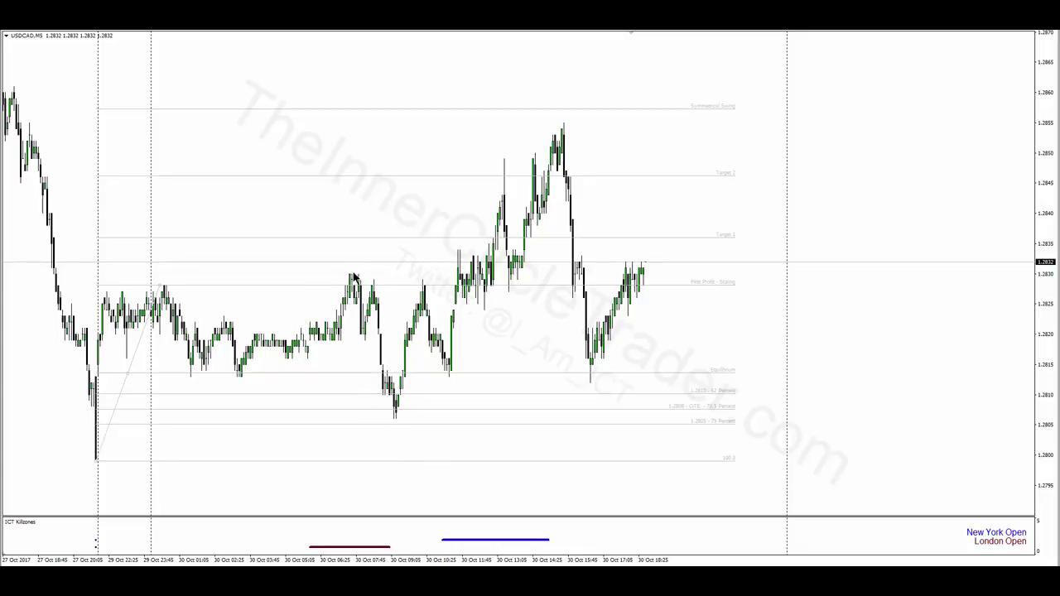
Step: Raise the upper anchor of the USDCAD retracement to the London session high at about 1.2830
{"action": "left_click_drag", "start_coordinate": [160, 287], "coordinate": [165, 277]}
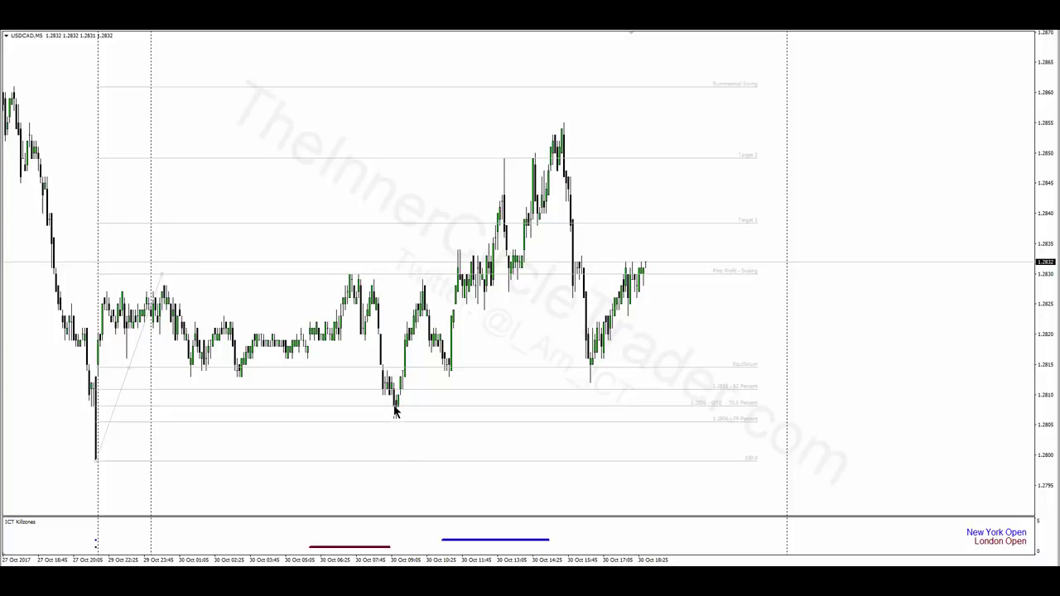
{"action": "mouse_move", "coordinate": [396, 412]}
{"action": "mouse_move", "coordinate": [392, 390]}
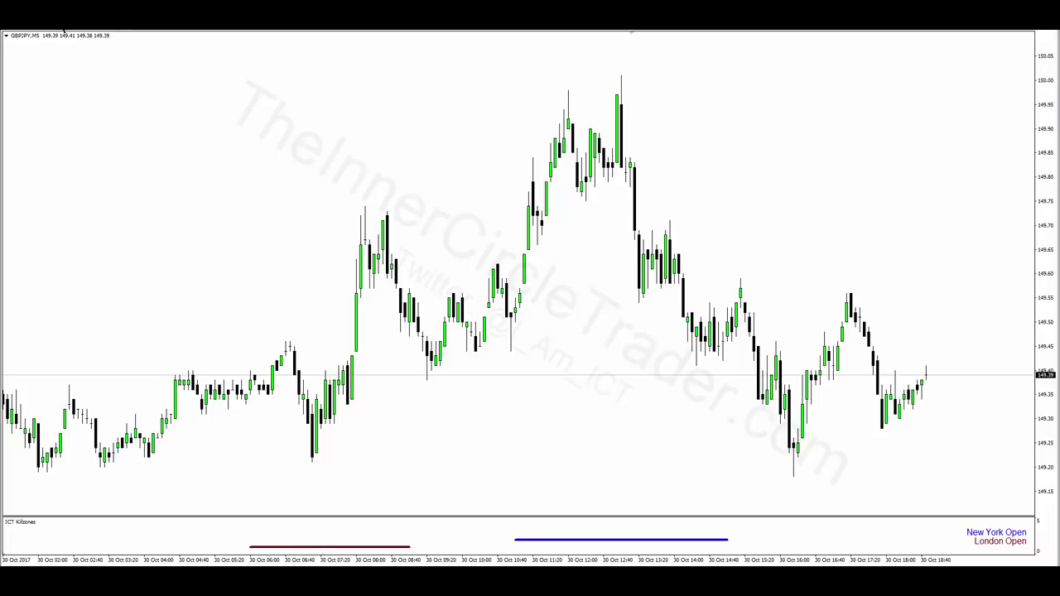
Step: Draw a Fibonacci retracement on the GBPJPY M5 chart from the London session low at about 149.33 up to about 149.72
{"action": "left_click", "coordinate": [64, 30]}
{"action": "mouse_move", "coordinate": [60, 67]}
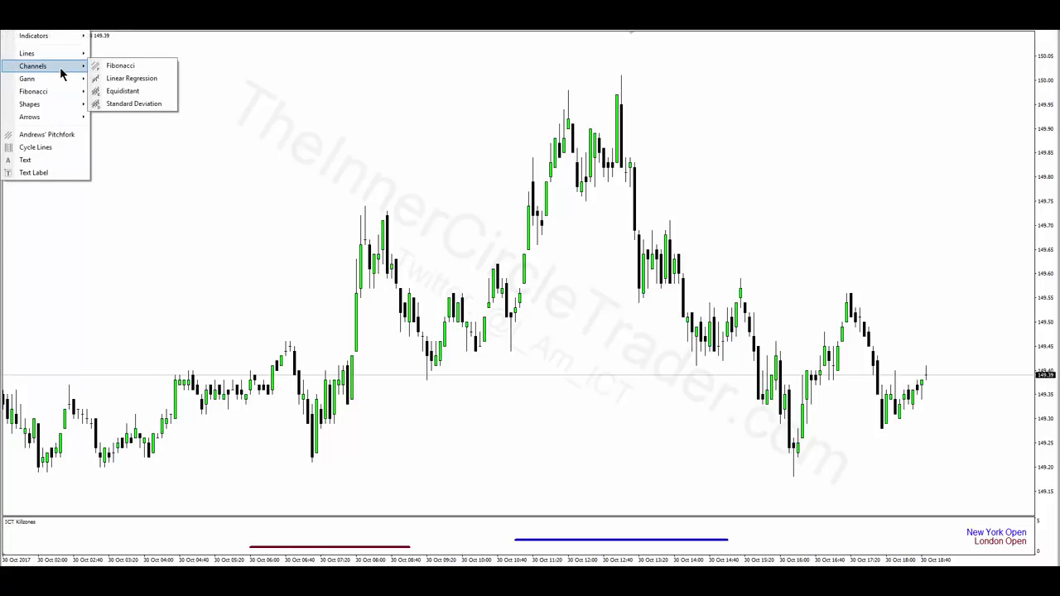
{"action": "mouse_move", "coordinate": [63, 89]}
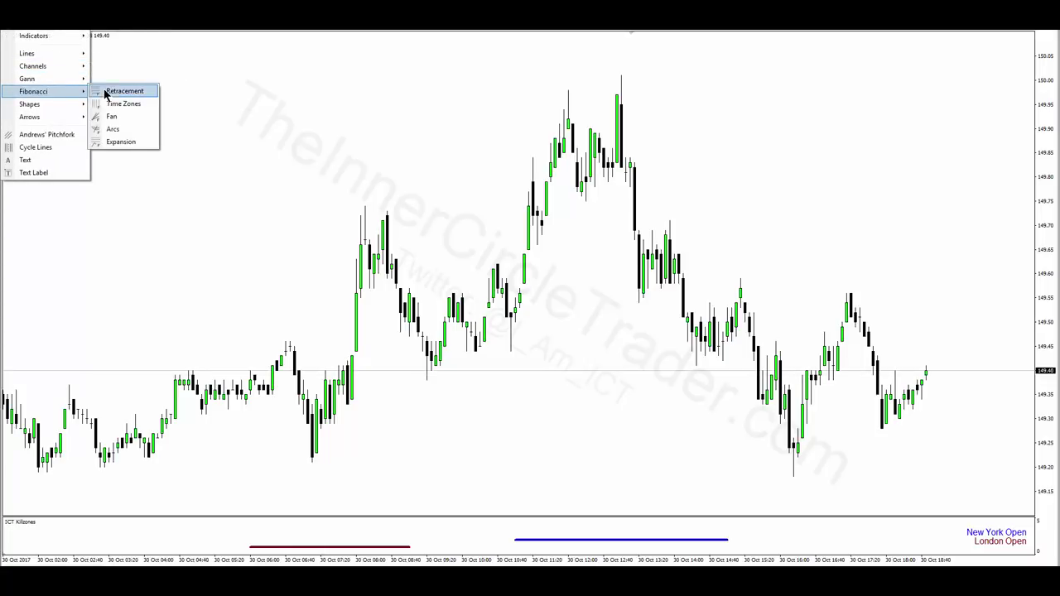
{"action": "left_click", "coordinate": [106, 92]}
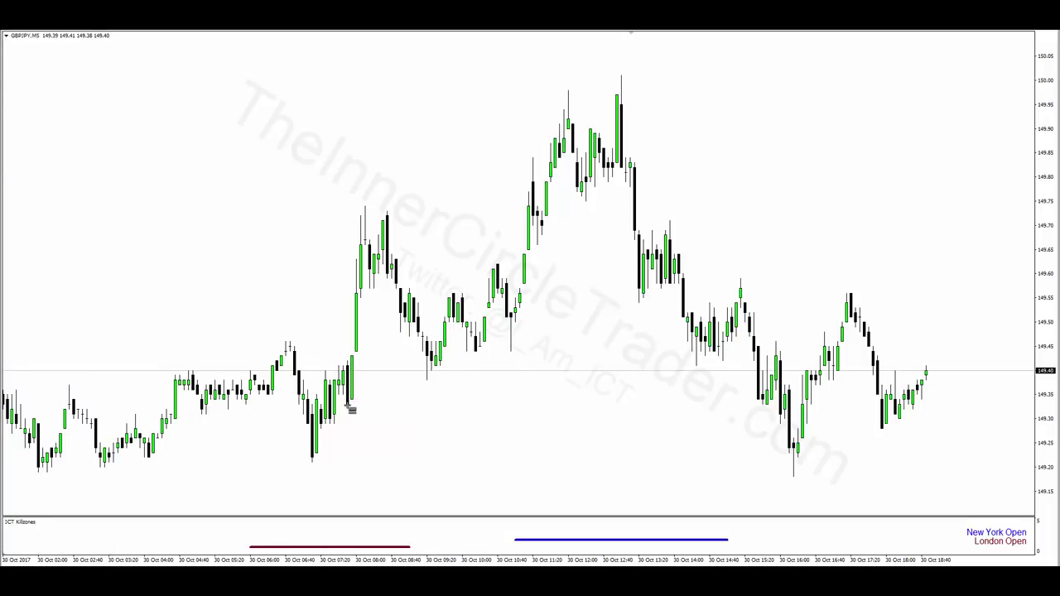
{"action": "left_click_drag", "start_coordinate": [351, 407], "coordinate": [396, 220]}
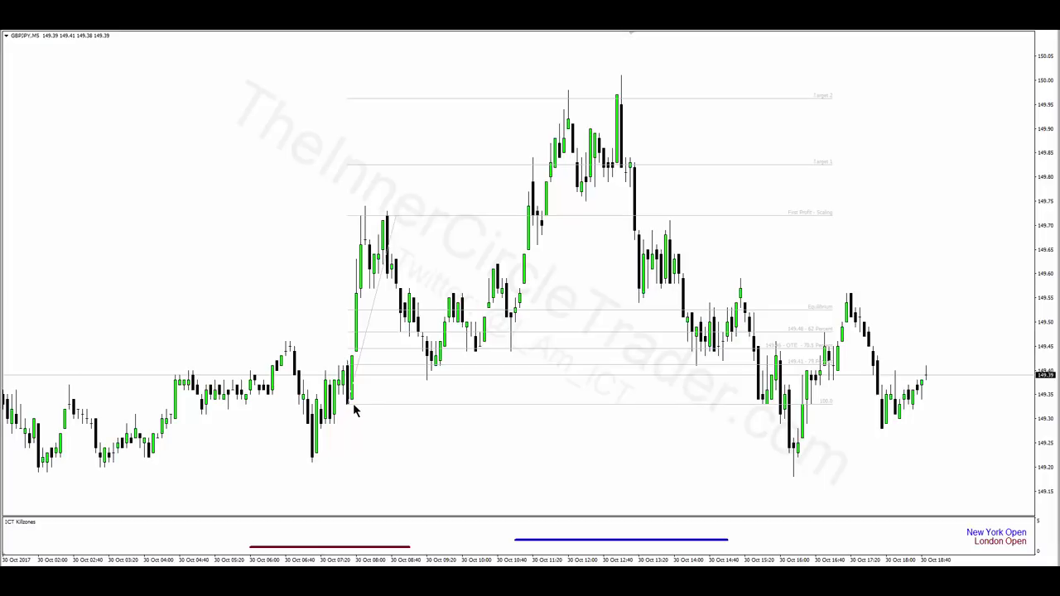
Step: Replace the GBPJPY retracement with one on the New York session drop, from about 149.68 down to about 149.44
{"action": "mouse_move", "coordinate": [349, 407]}
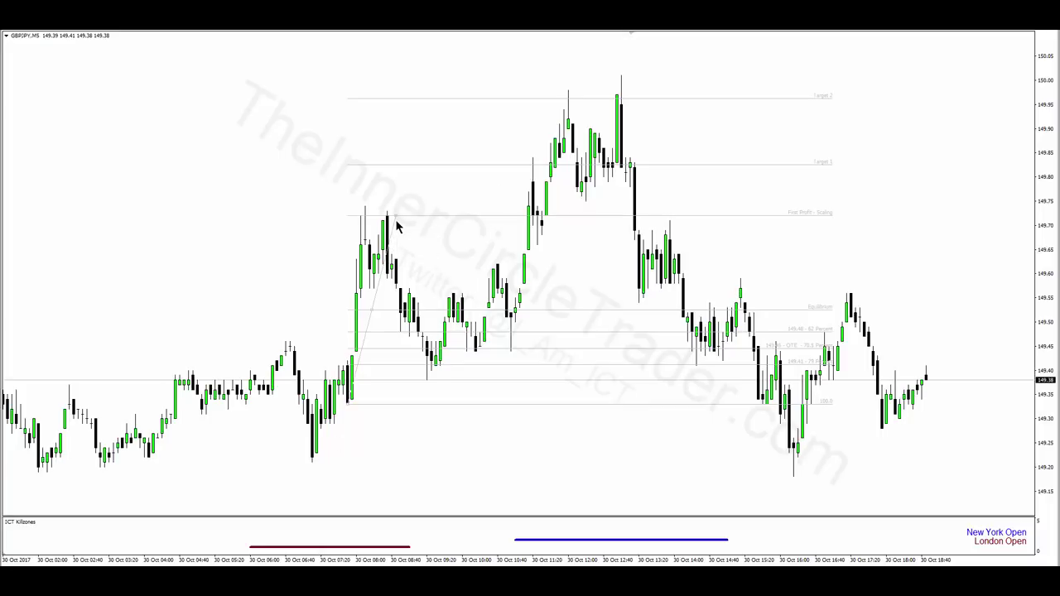
{"action": "key", "text": "Delete"}
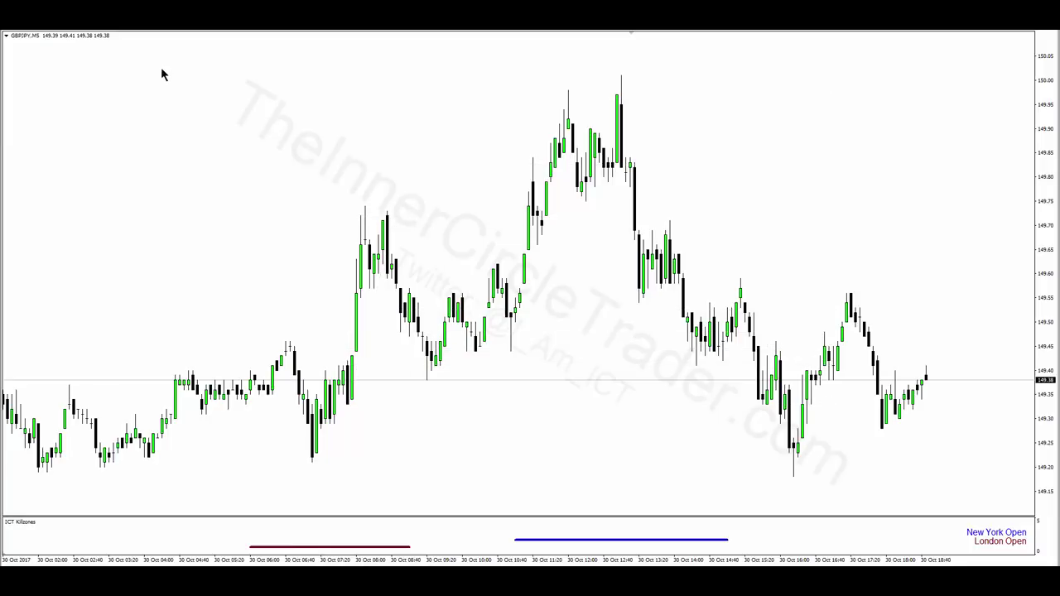
{"action": "left_click", "coordinate": [72, 31]}
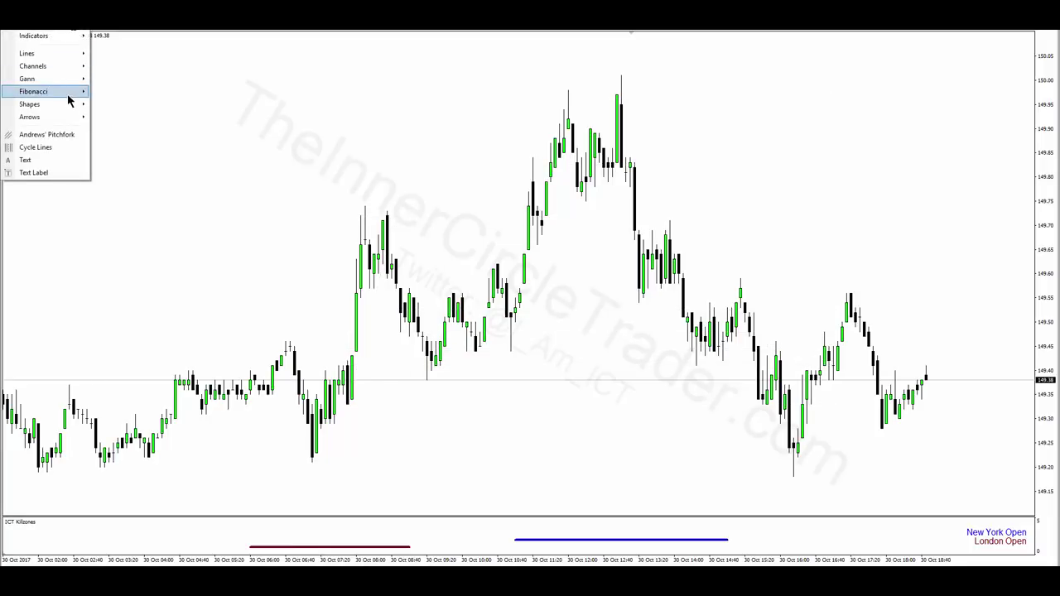
{"action": "mouse_move", "coordinate": [71, 91]}
{"action": "left_click", "coordinate": [107, 94]}
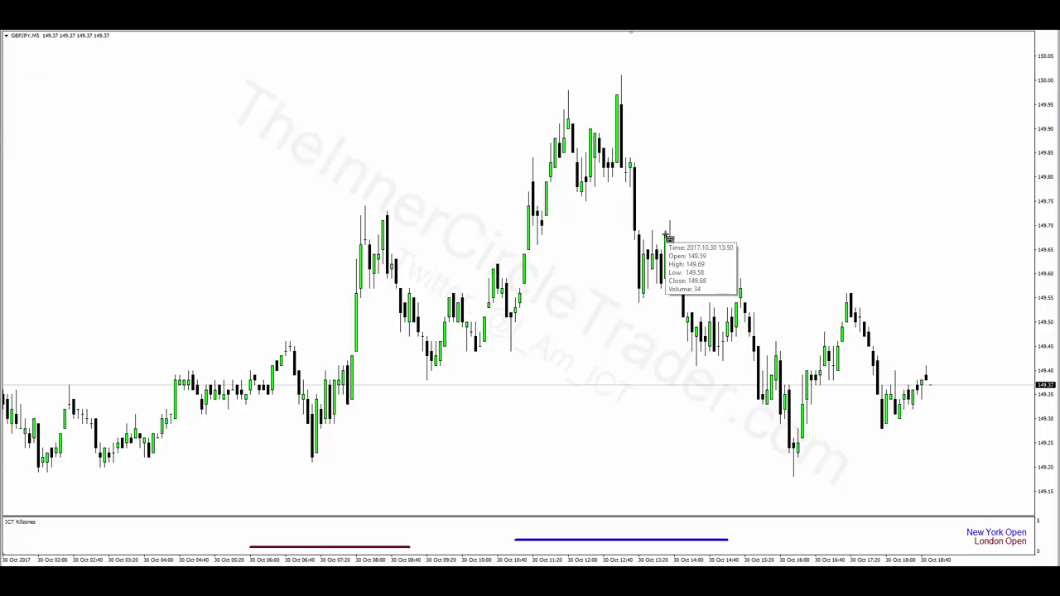
{"action": "left_click_drag", "start_coordinate": [669, 237], "coordinate": [698, 355]}
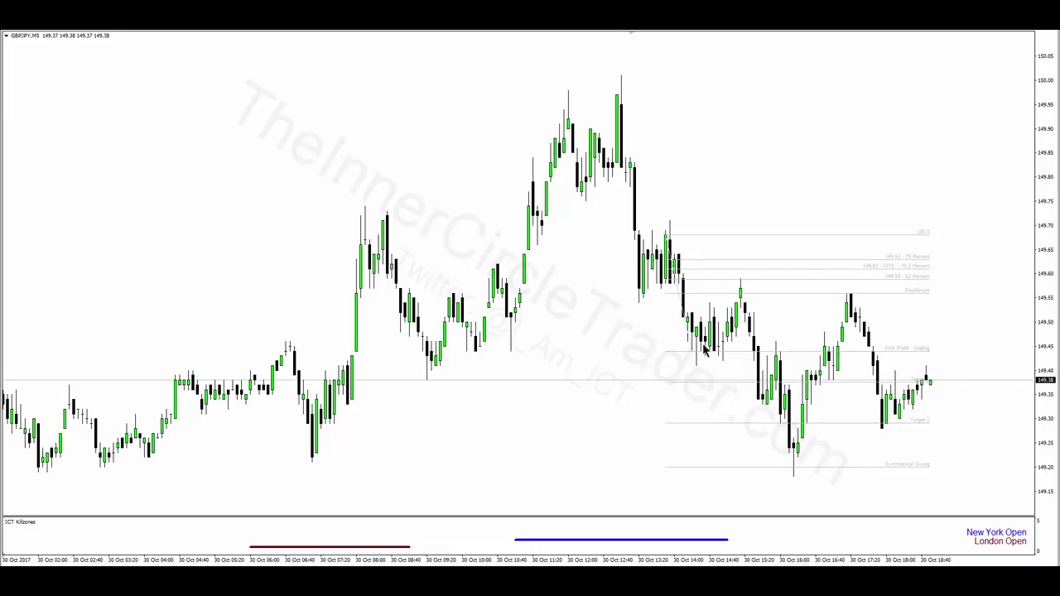